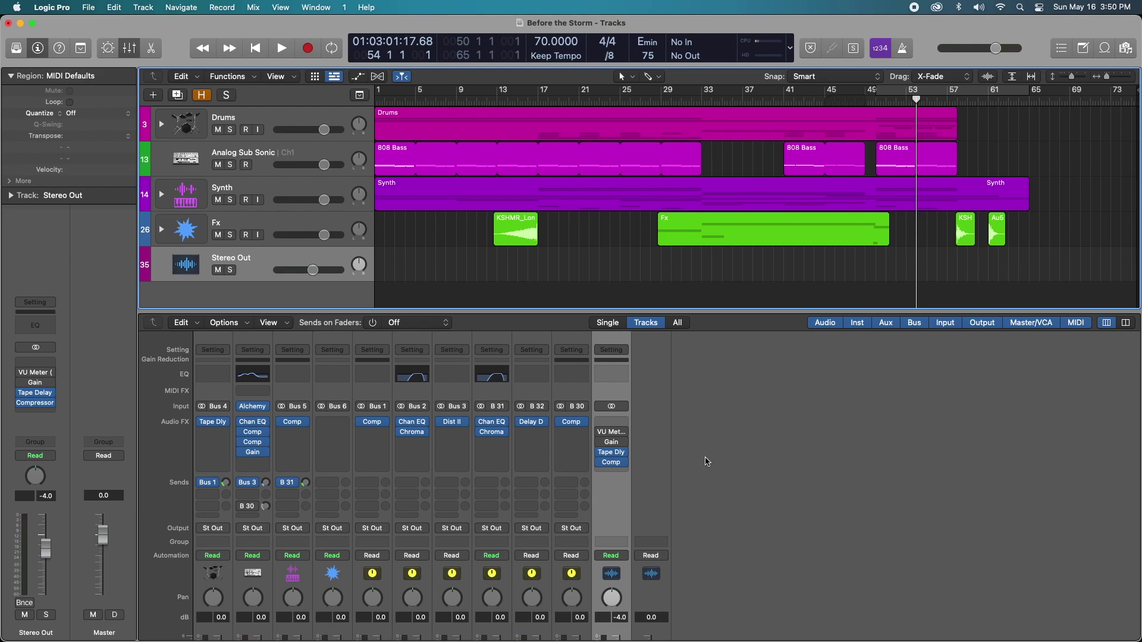
Step: Play the song through its ending and stop playback around bar 62
key("space")
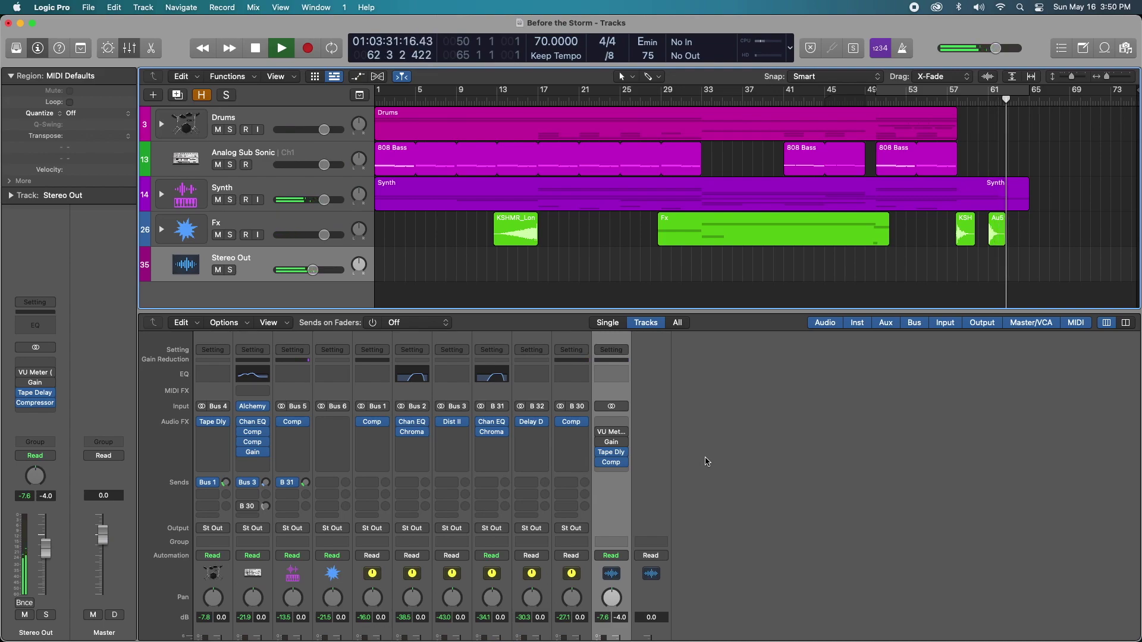
key("space")
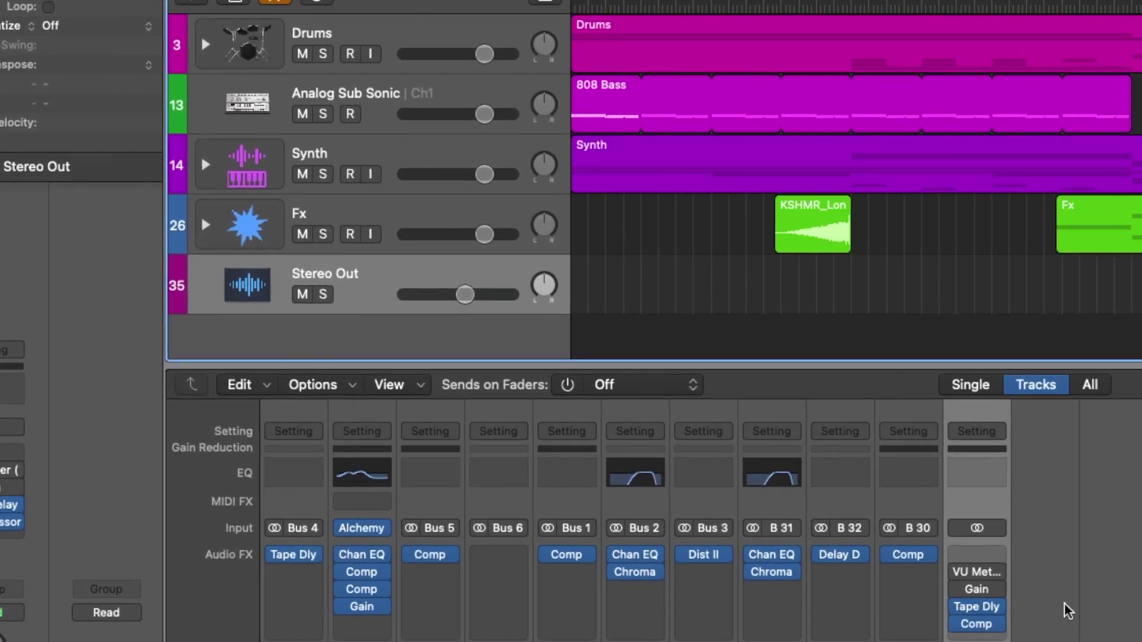
scroll(1089, 601, "down", 1)
scroll(1106, 588, "down", 5)
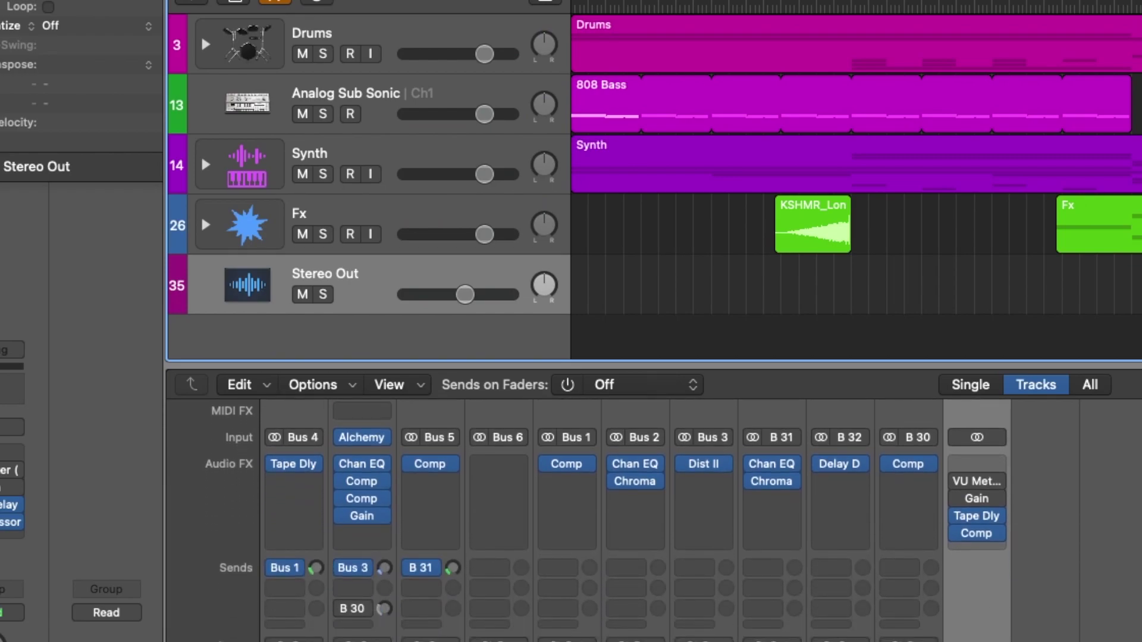
scroll(586, 320, "down", 2)
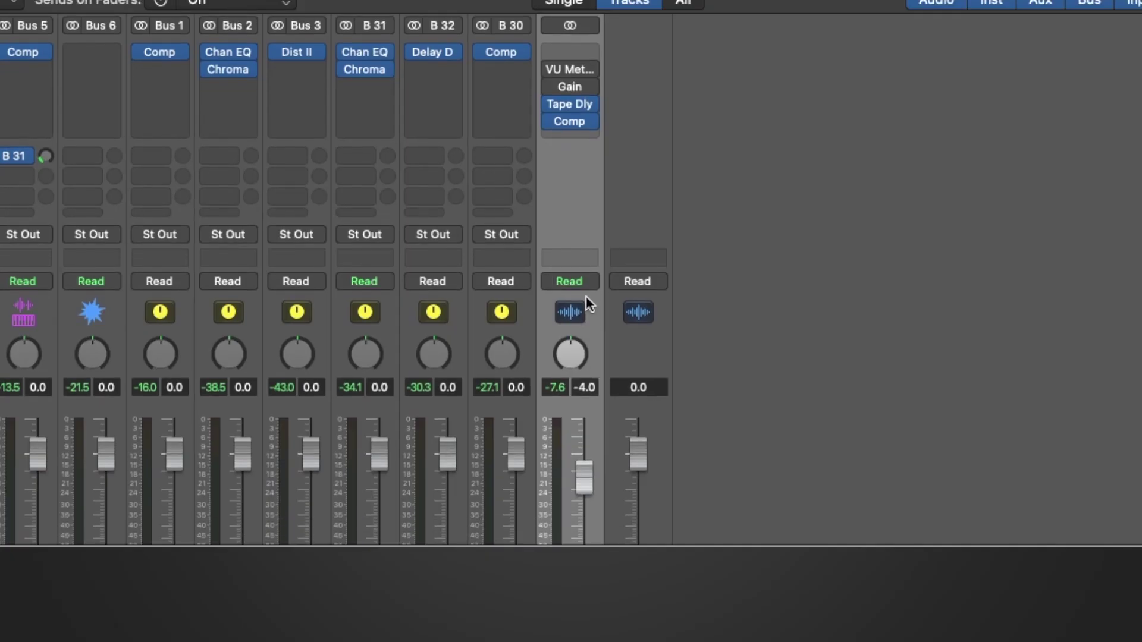
left_click(593, 283)
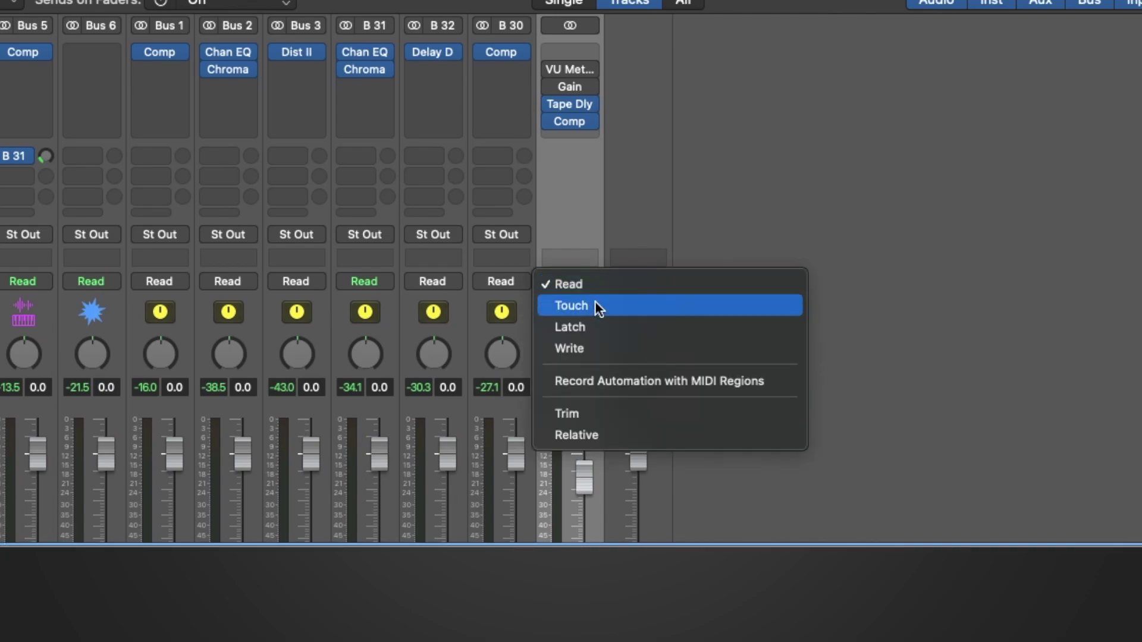
left_click(595, 302)
left_click(595, 306)
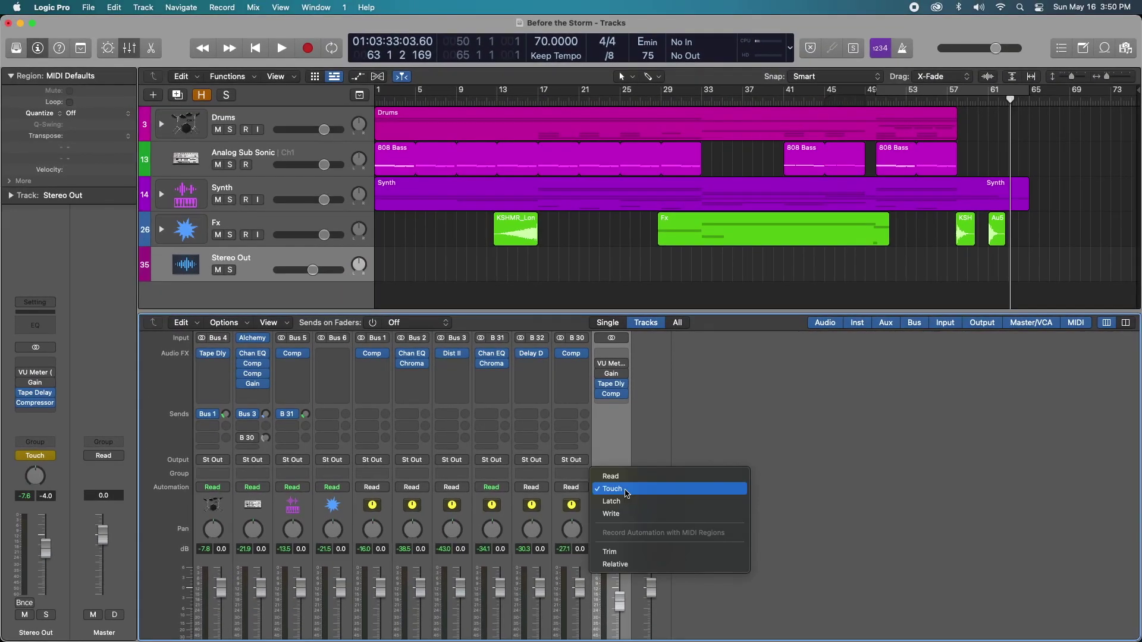
left_click(594, 280)
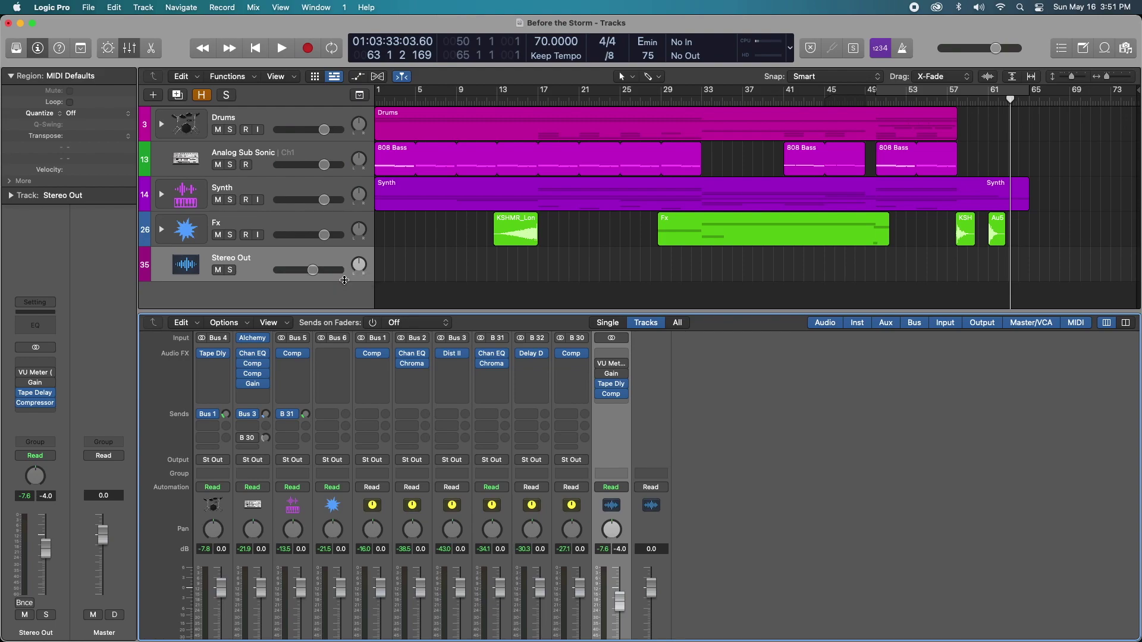
Step: Insert Channel EQ on Stereo Out with low-cut and high-cut bands enabled at 24 dB/Oct
scroll(775, 404, "up", 3)
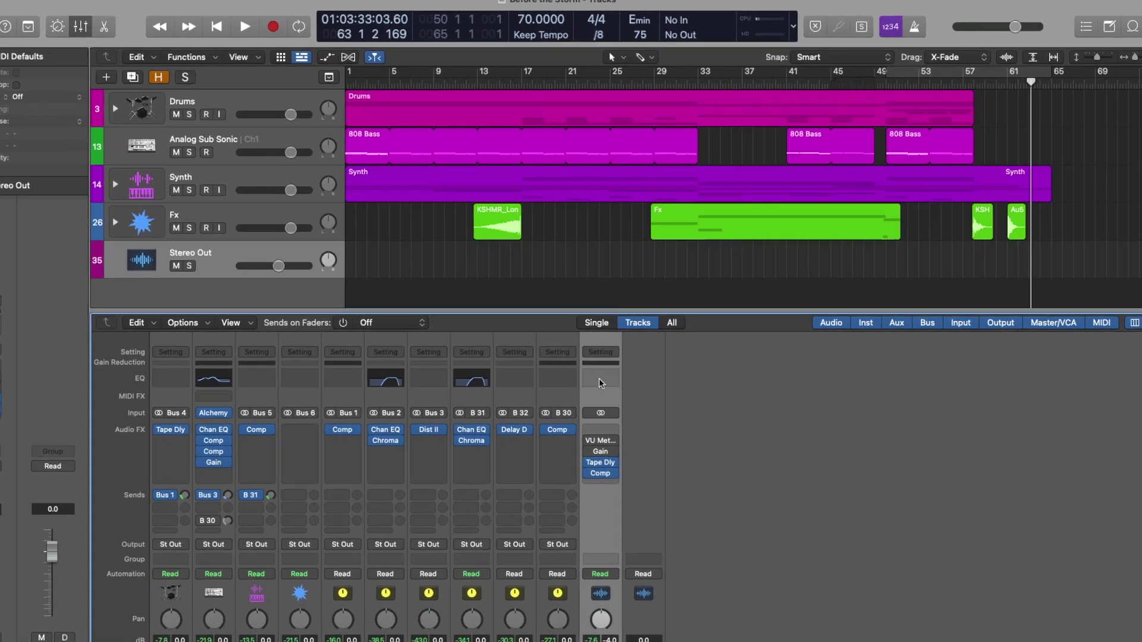
left_click(610, 375)
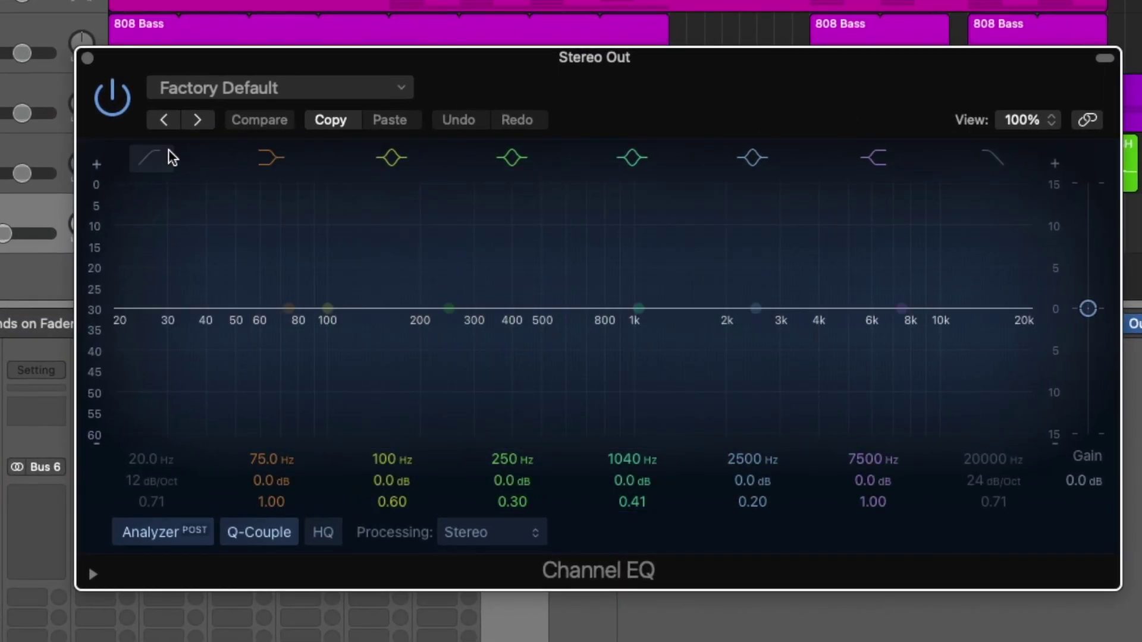
left_click(151, 162)
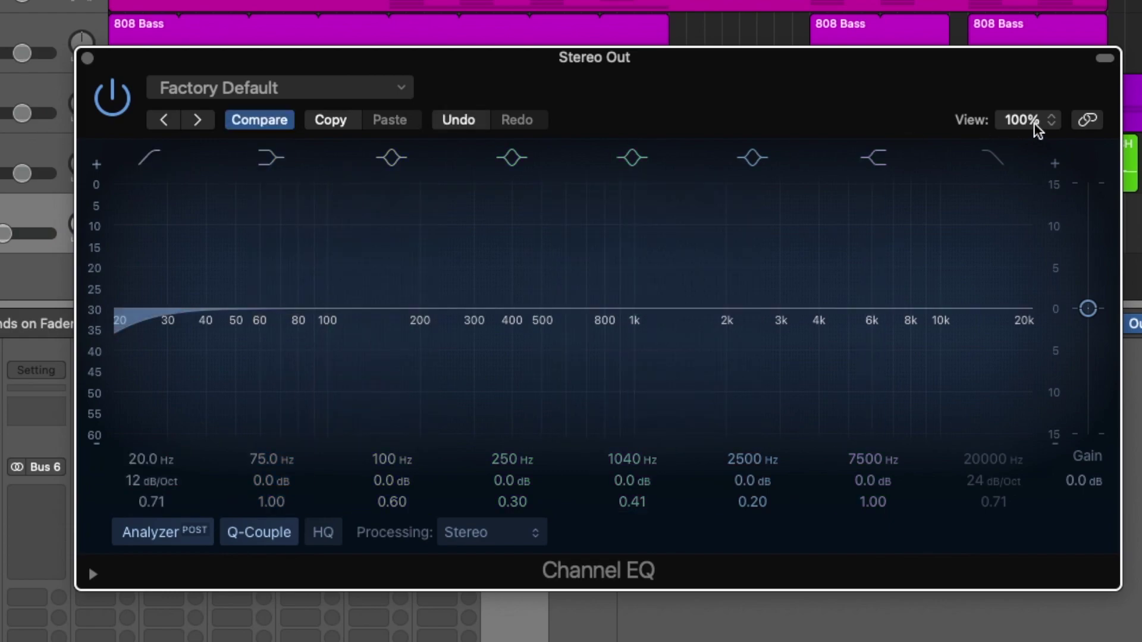
left_click(985, 164)
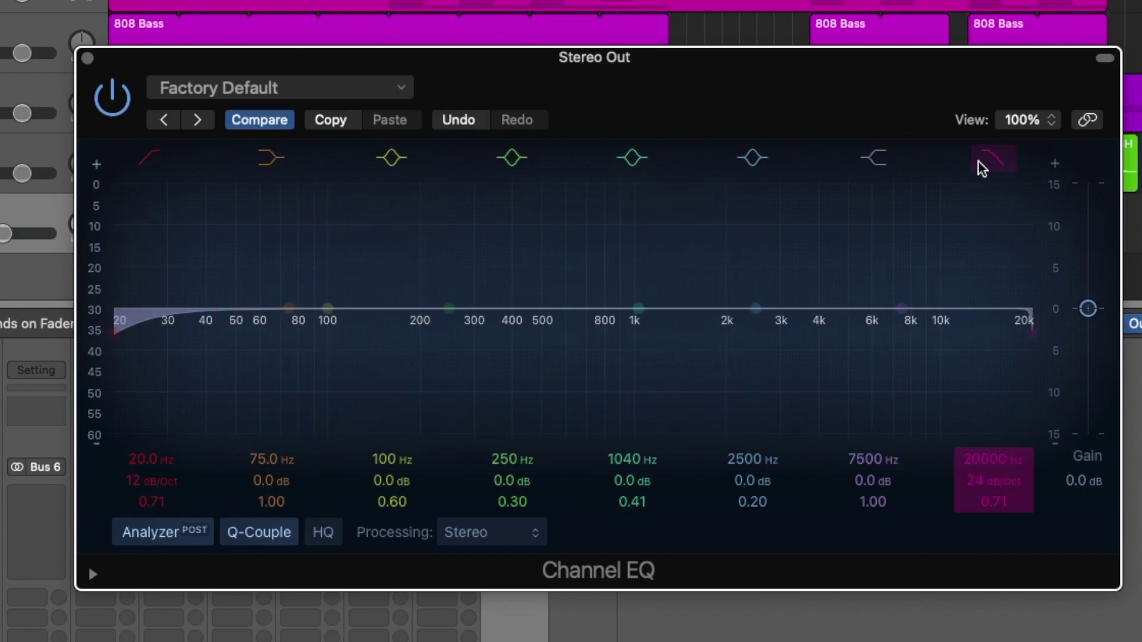
left_click_drag(145, 482, 145, 467)
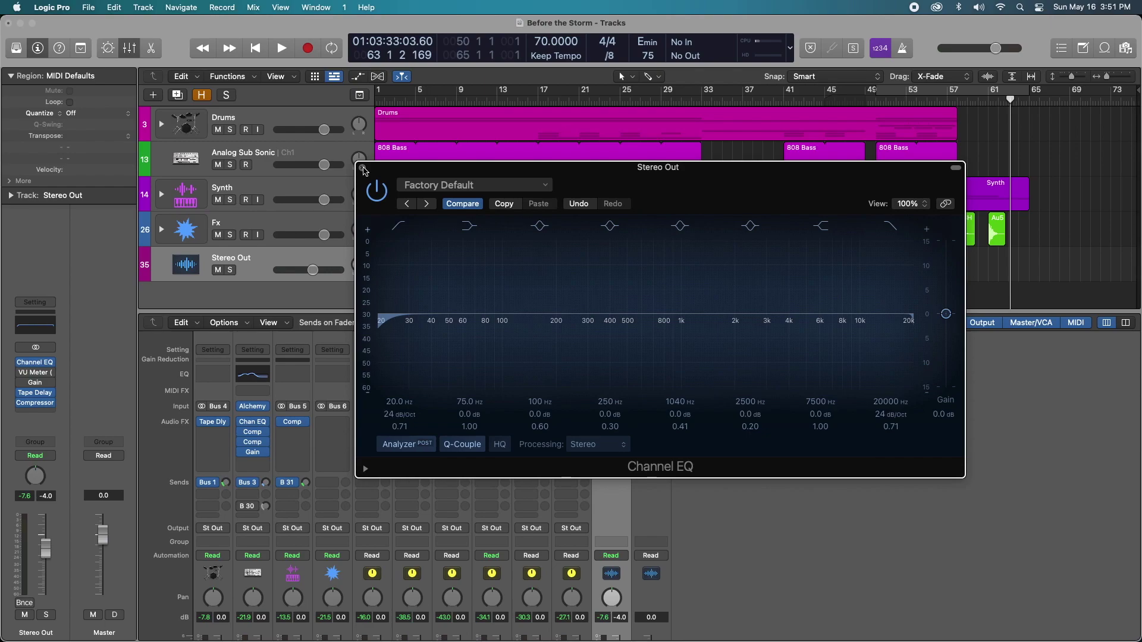
left_click(363, 169)
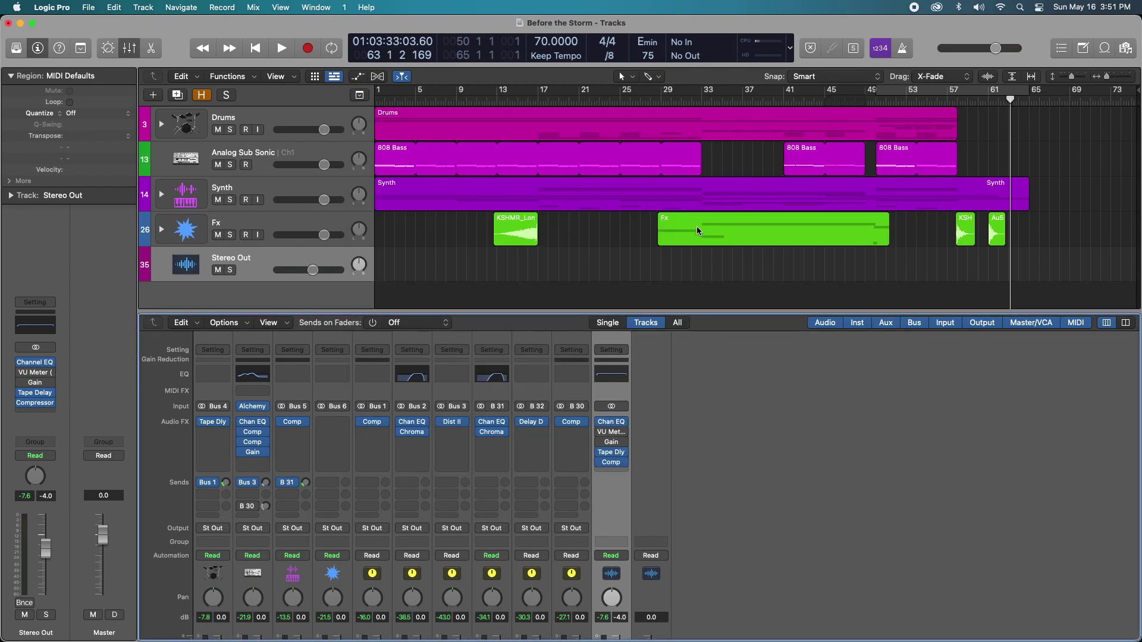
Step: Show track automation and display Channel EQ High Cut Frequency on Stereo Out
key("a")
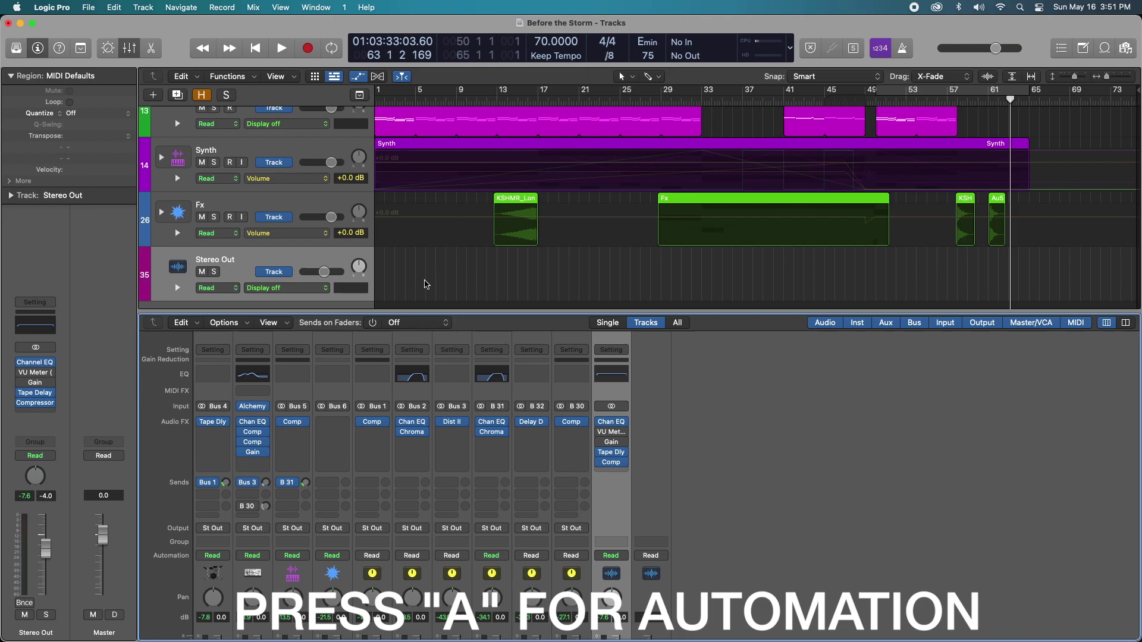
scroll(321, 295, "down", 2)
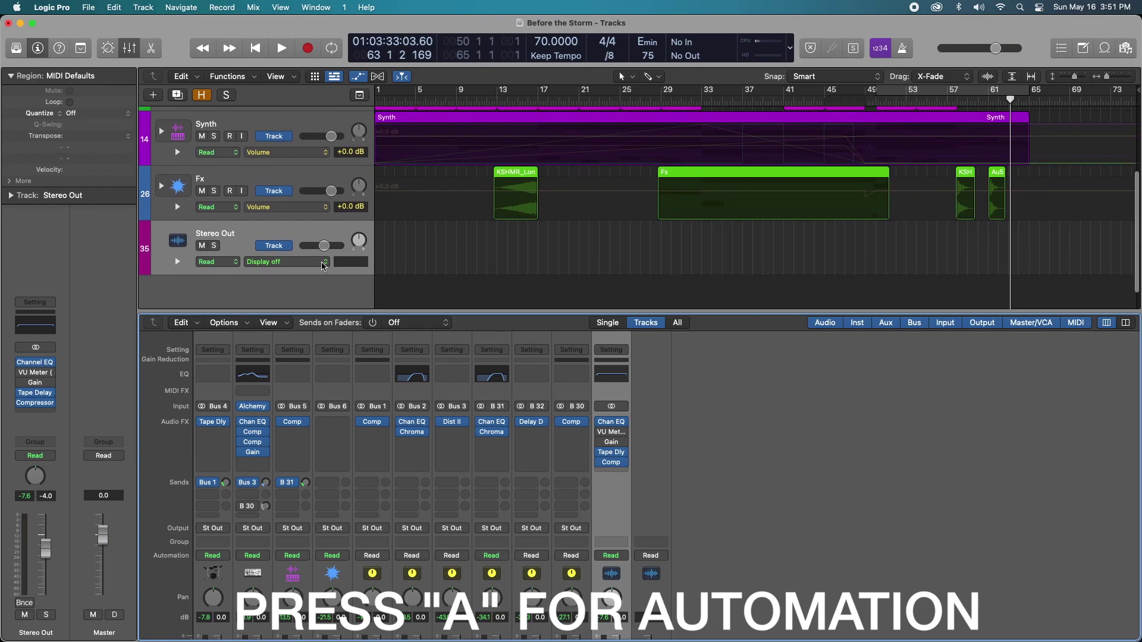
left_click(322, 268)
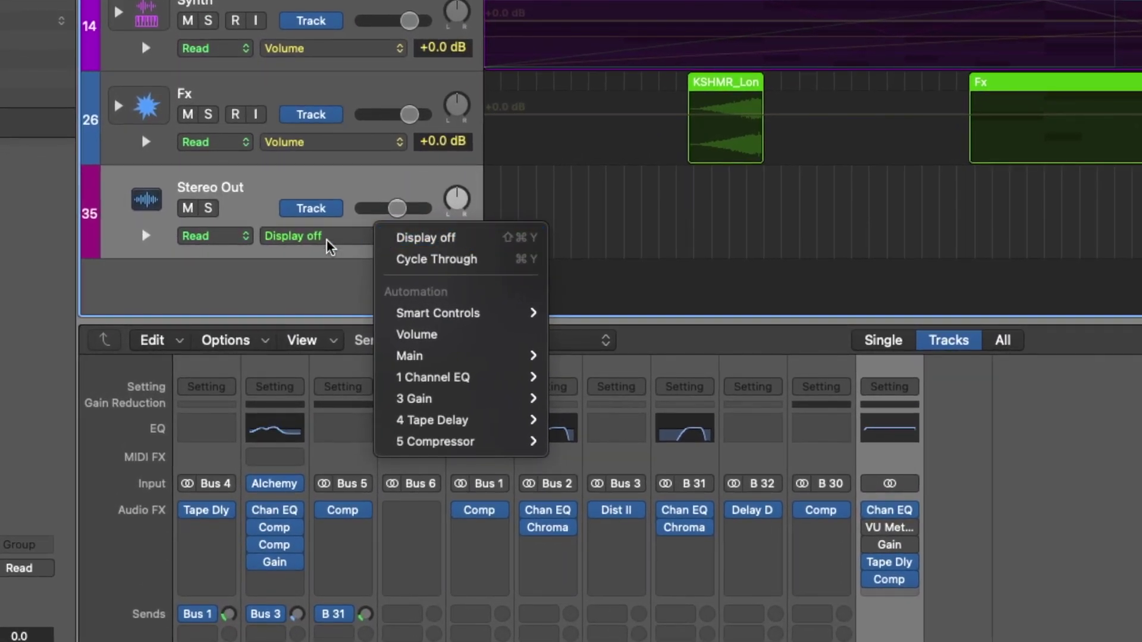
mouse_move(457, 387)
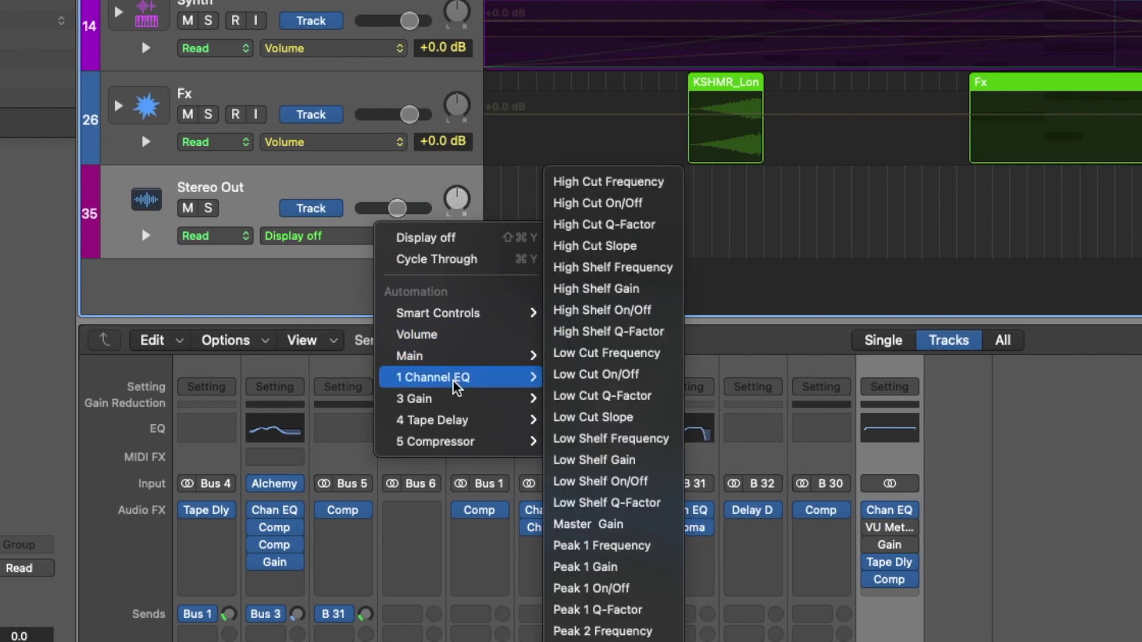
left_click(644, 182)
Step: Switch the Stereo Out automation lane to Channel EQ Low Cut Frequency, reading 20.0 Hz
left_click(395, 237)
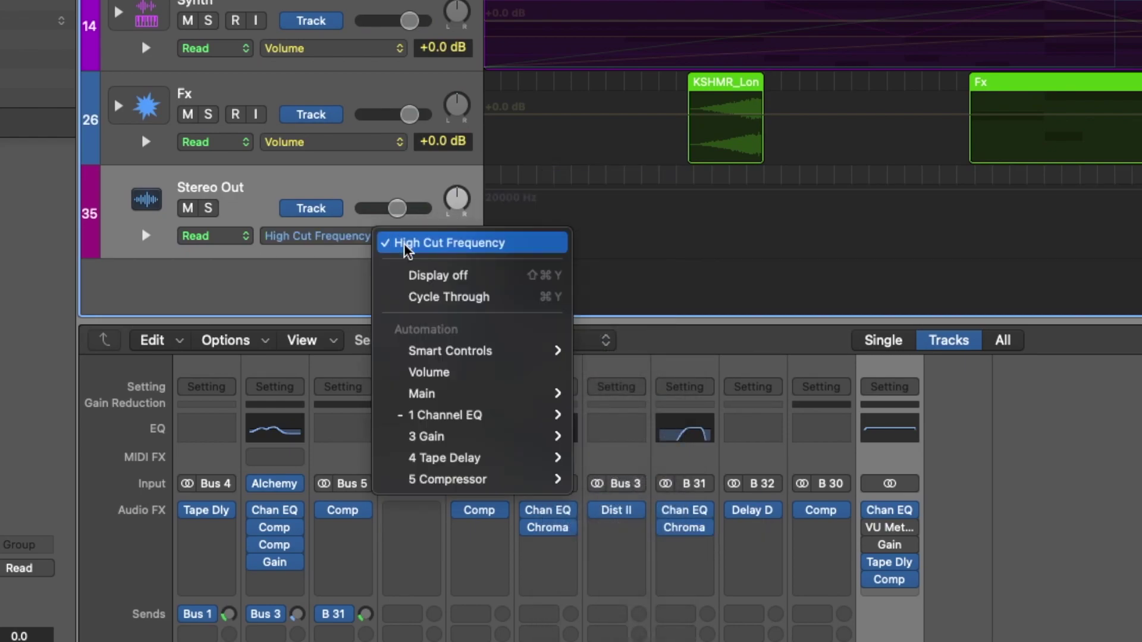
mouse_move(476, 419)
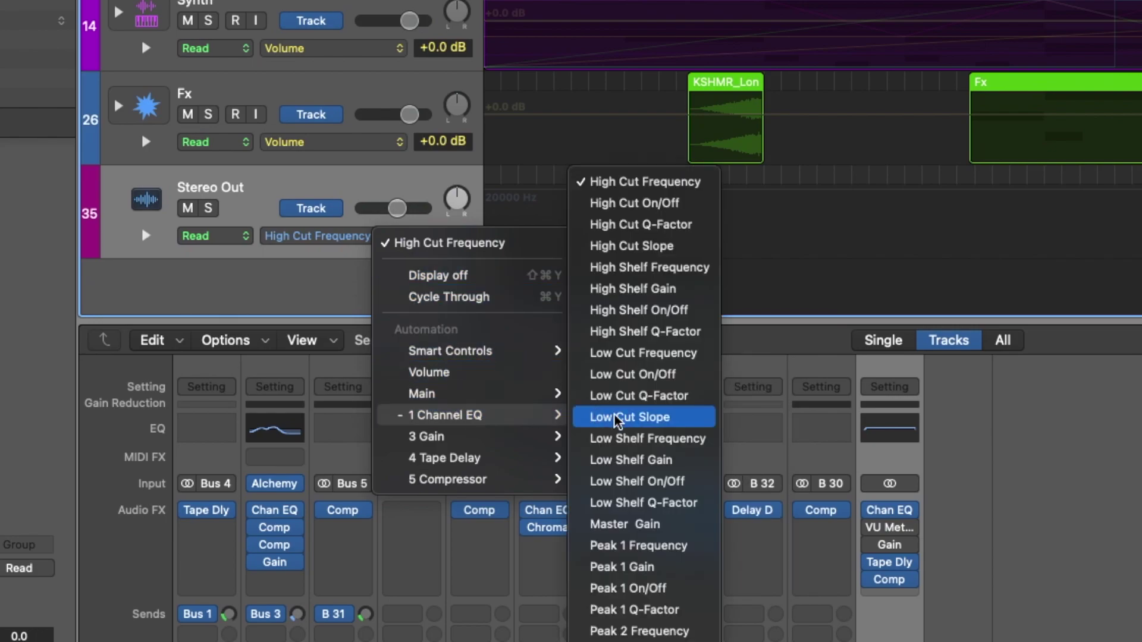
left_click(636, 353)
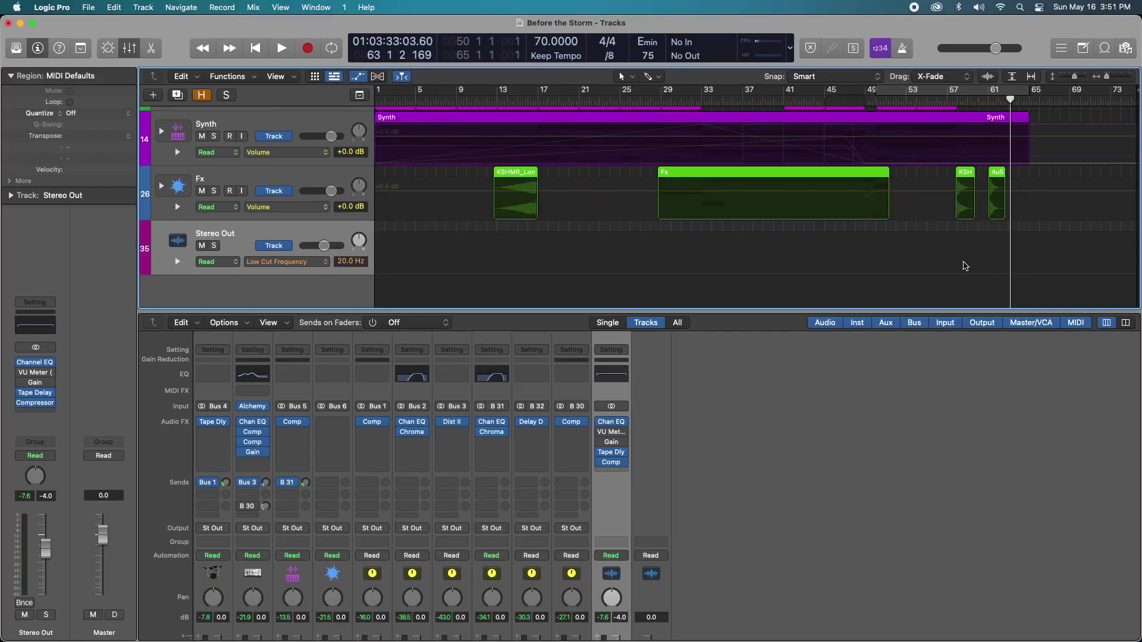
scroll(960, 268, "up", 1)
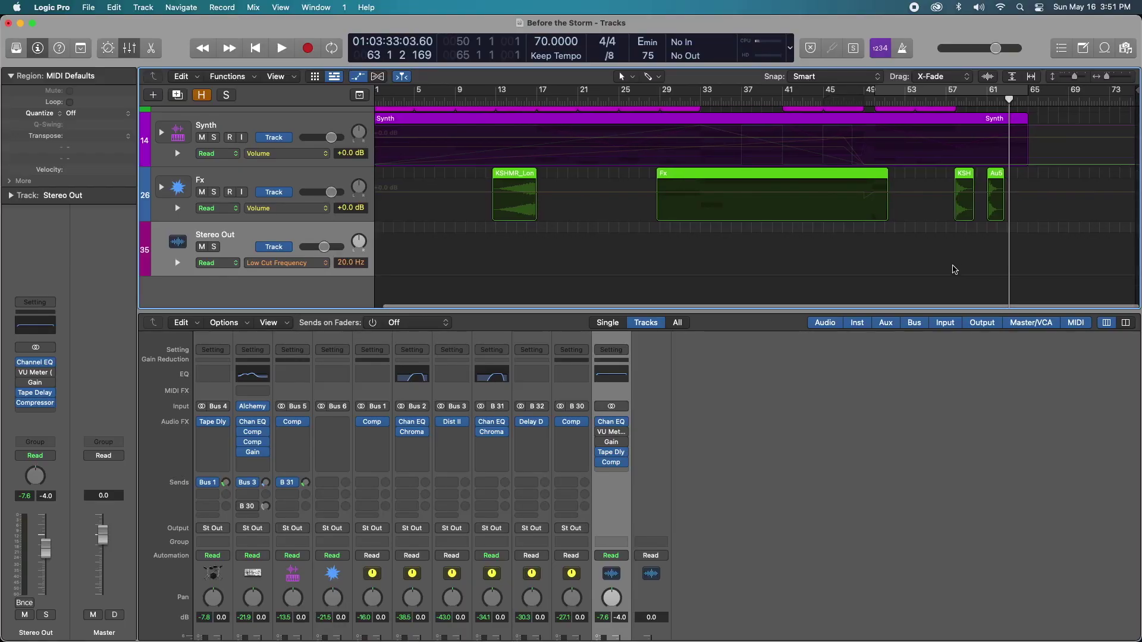
Step: Add Stereo Out low-cut automation points near bars 57 and 61, raising bar 61 to 500 Hz
key("z")
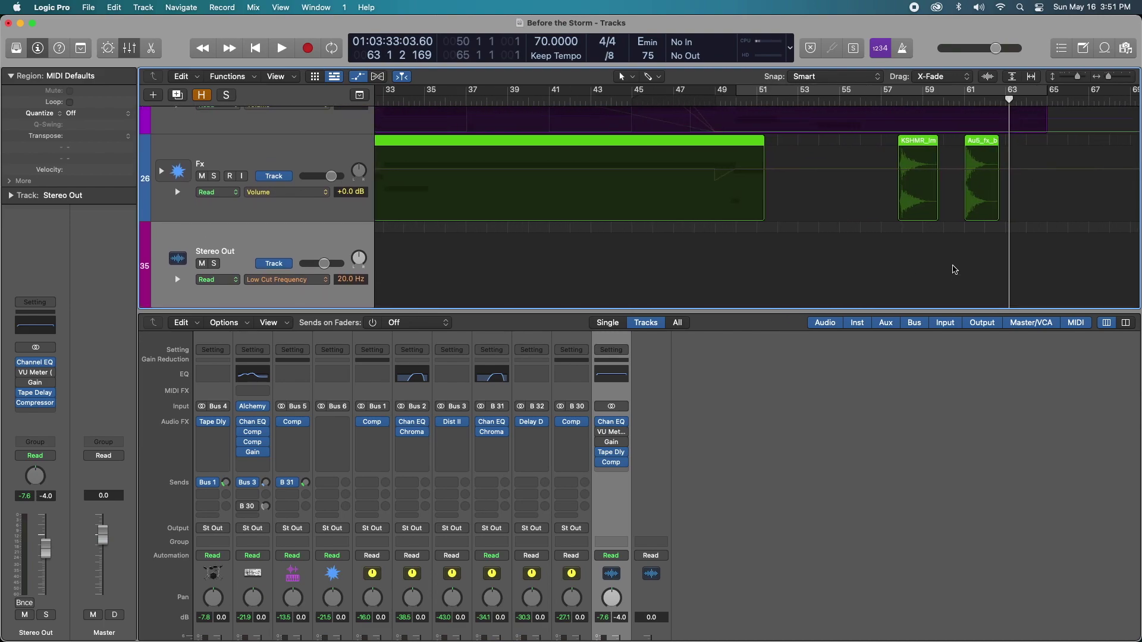
scroll(955, 270, "down", 2)
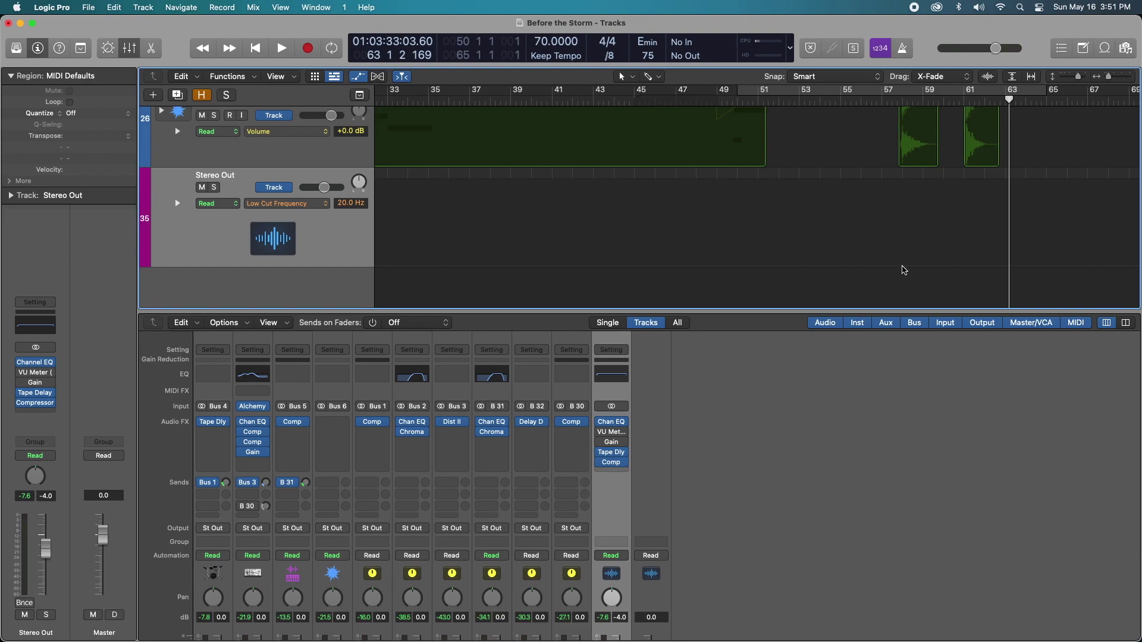
left_click(905, 268)
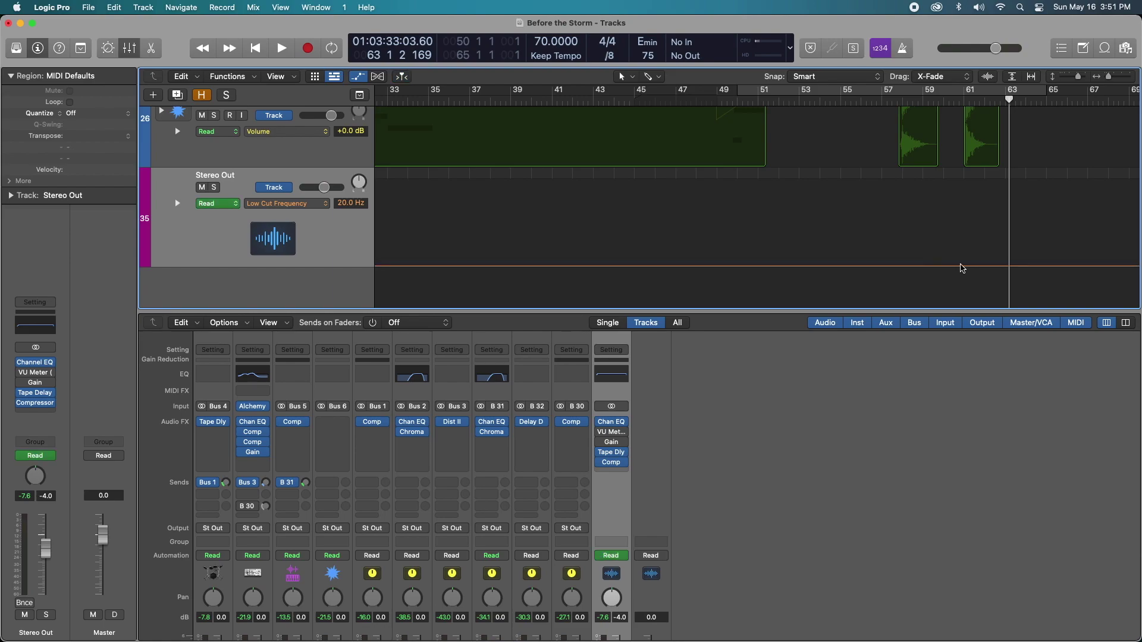
left_click_drag(1007, 99, 964, 100)
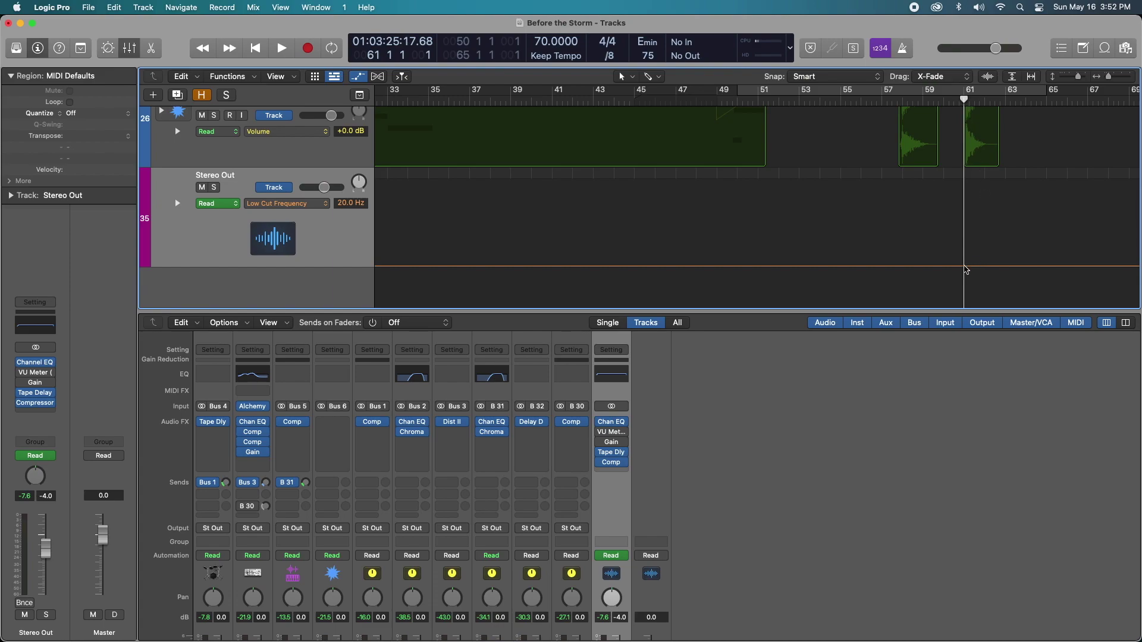
left_click(964, 266)
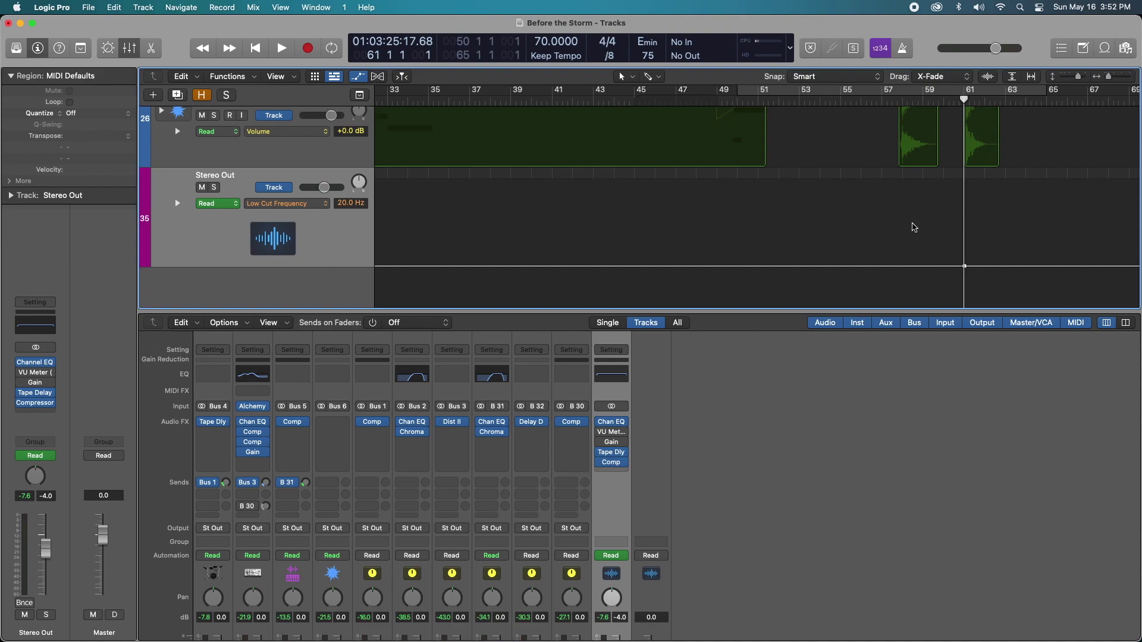
left_click_drag(964, 100, 905, 109)
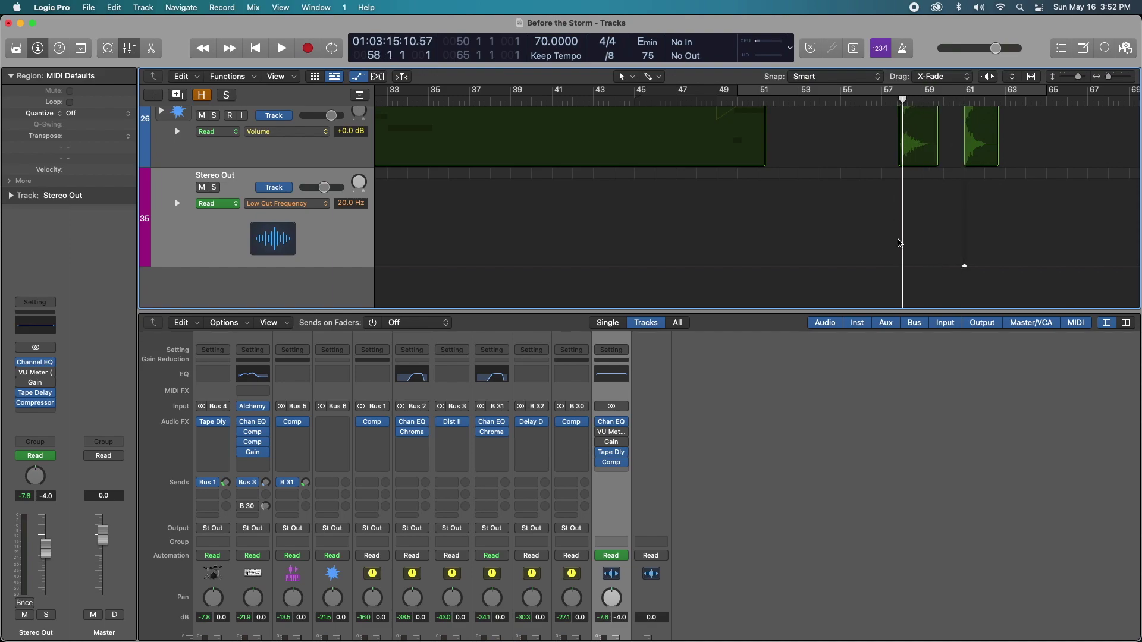
left_click(904, 266)
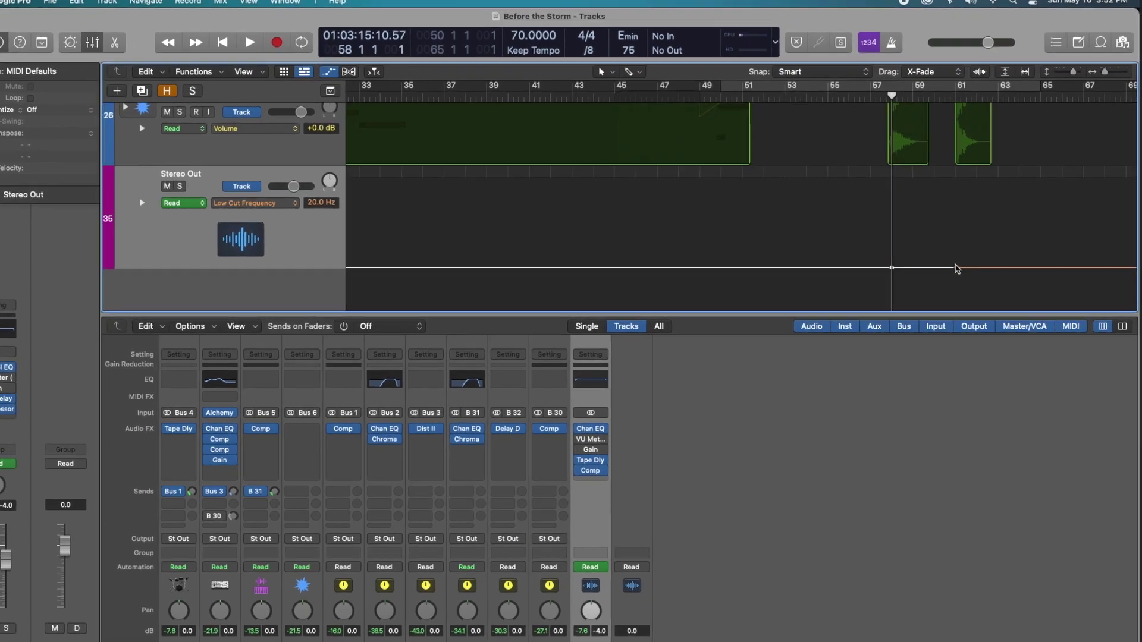
left_click_drag(955, 267, 956, 238)
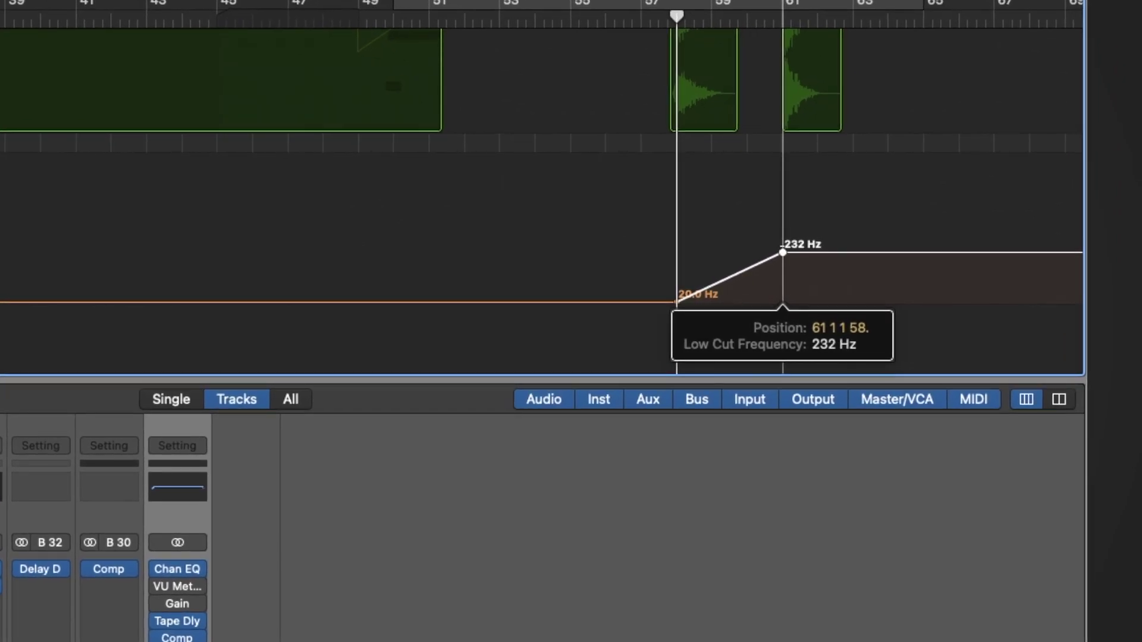
left_click_drag(783, 253, 783, 234)
Step: Switch the Stereo Out automation lane to Channel EQ High Cut Frequency
left_click(316, 203)
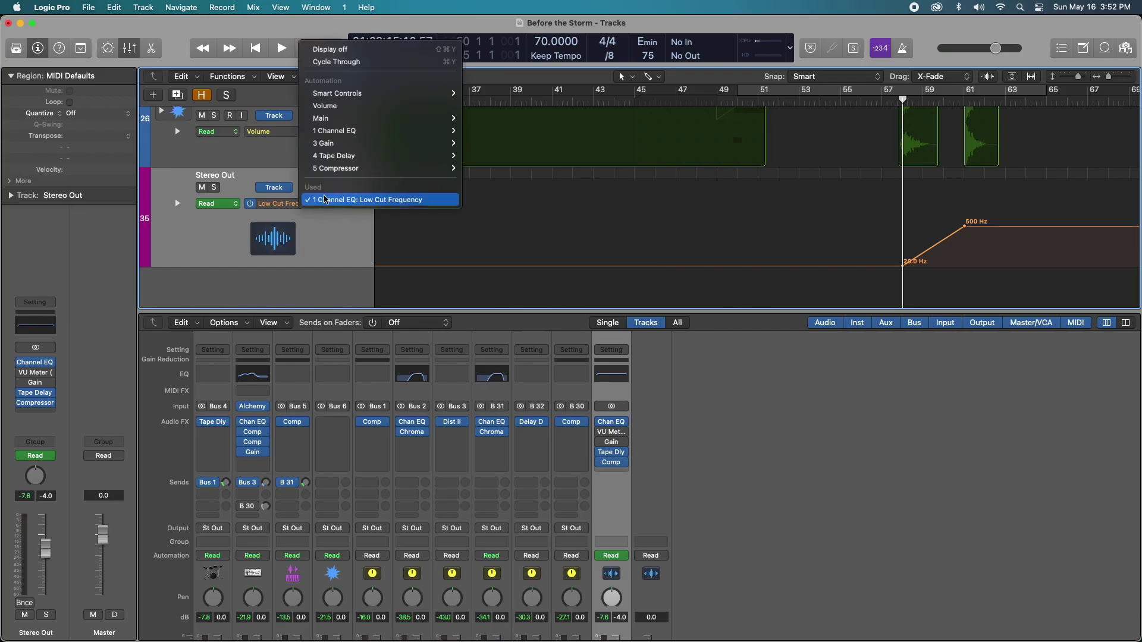
mouse_move(333, 131)
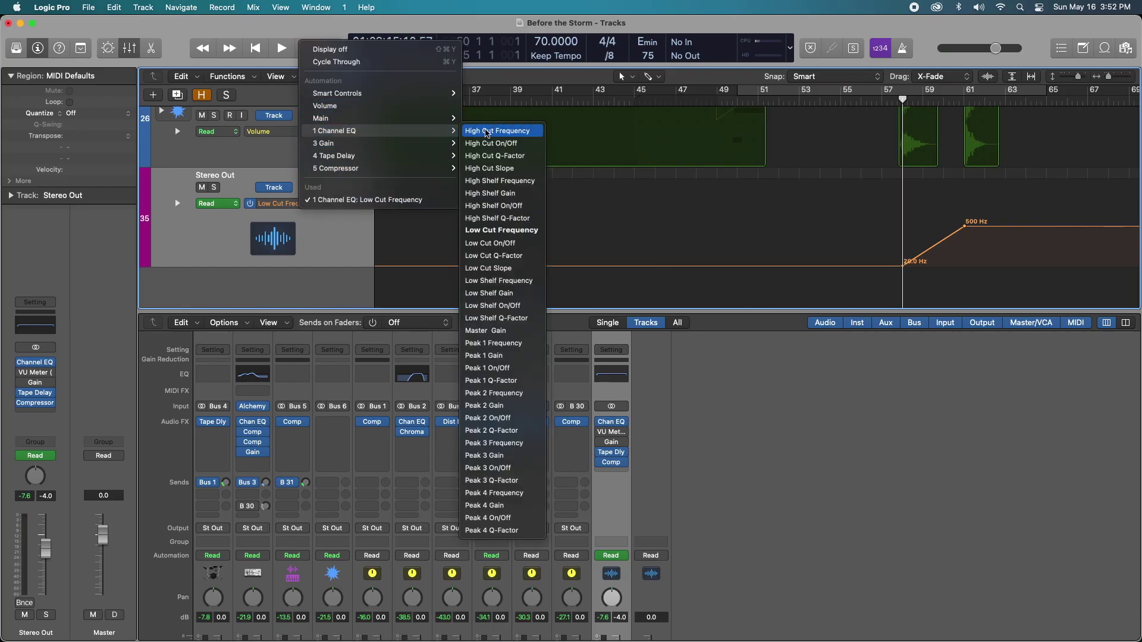
left_click(496, 130)
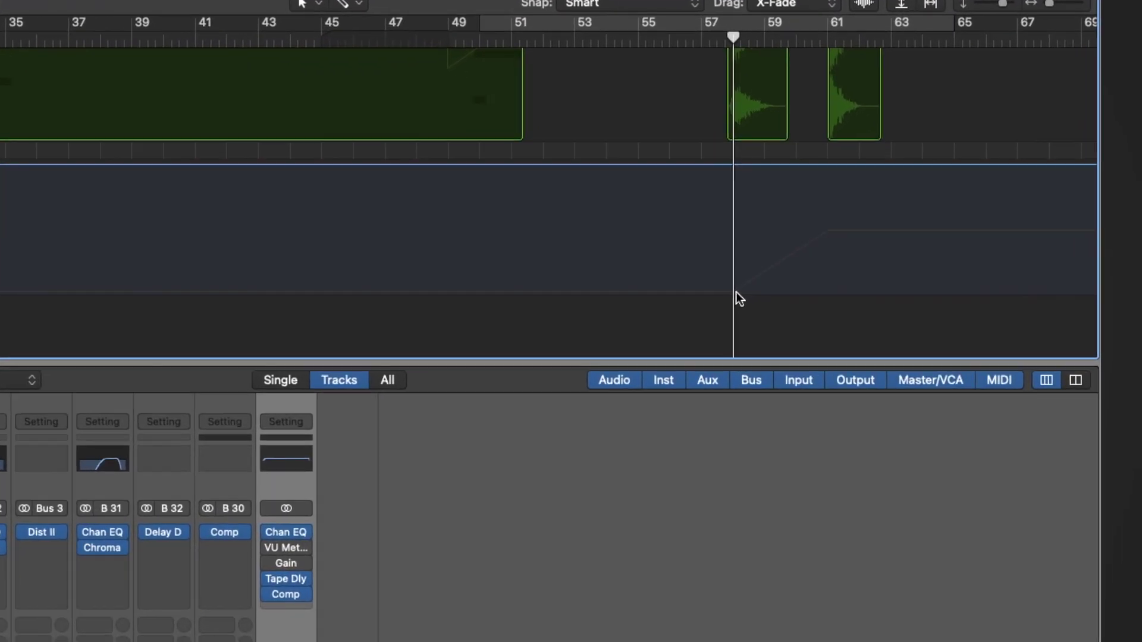
Step: Add high-cut points near bar 57 and at bar 61, lowering bar 61 to 925 Hz
left_click(678, 158)
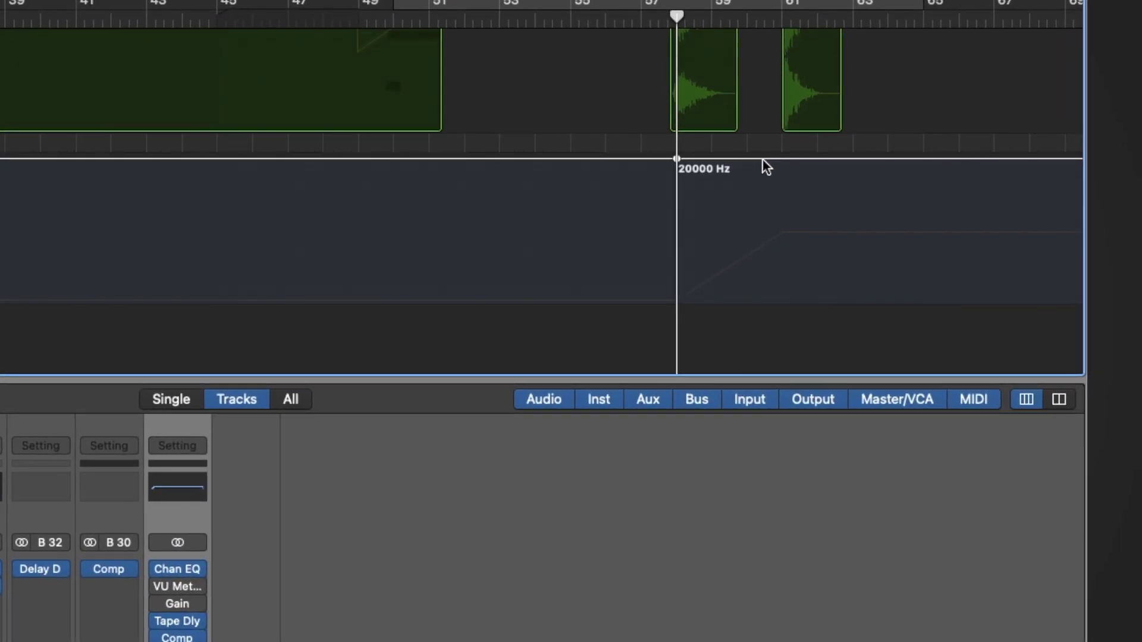
left_click(780, 158)
left_click_drag(781, 158, 782, 222)
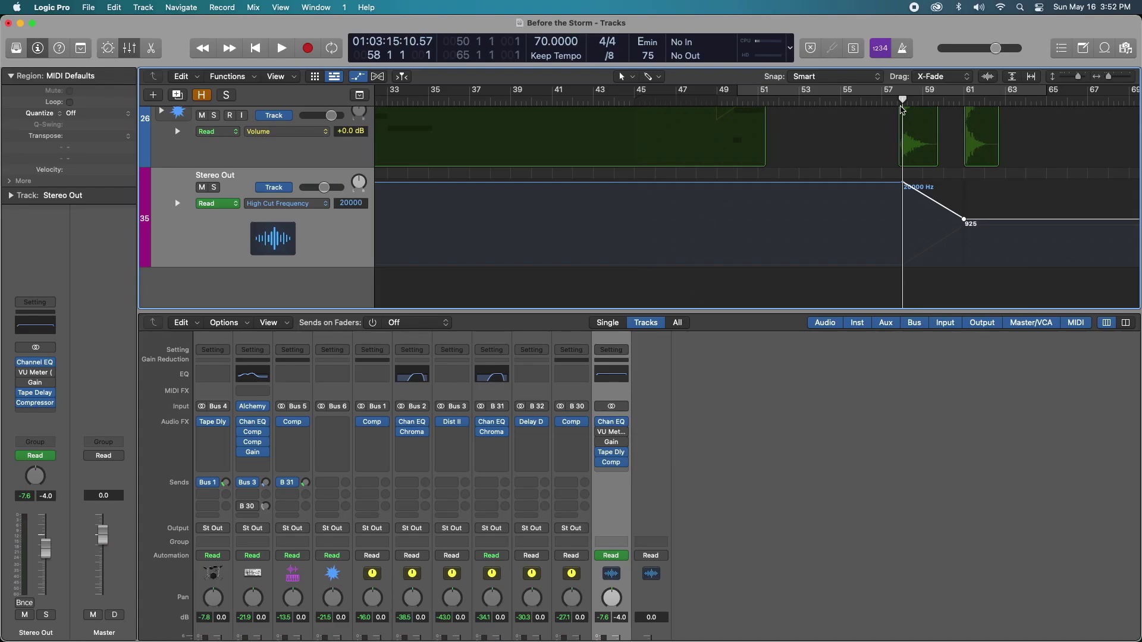
left_click(660, 22)
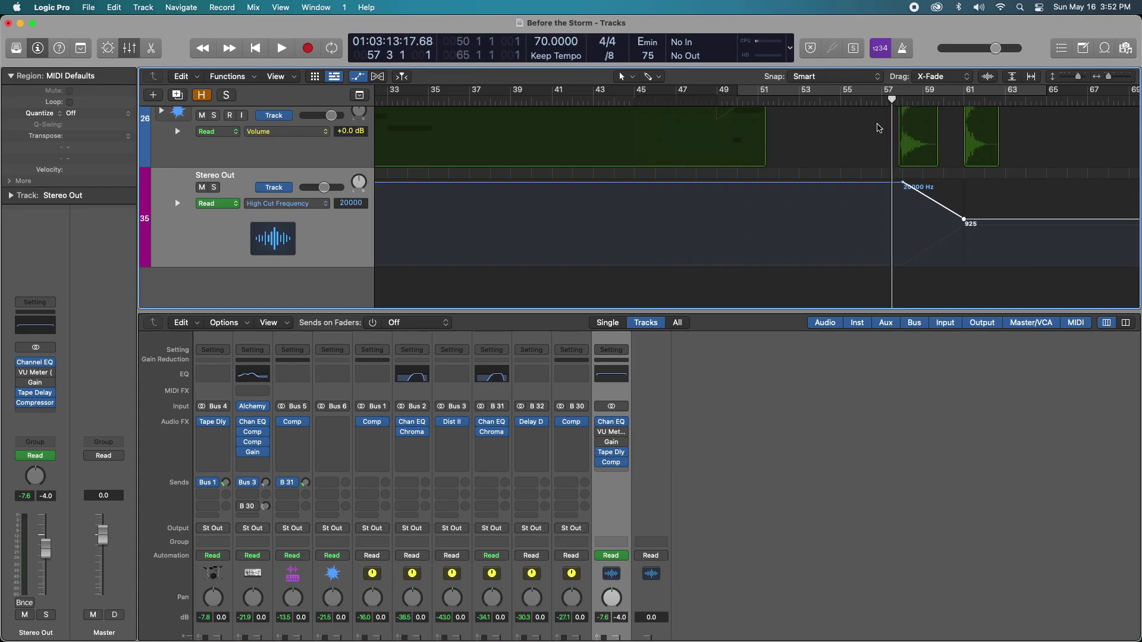
Step: Open the Stereo Out Channel EQ above the tracks and play the ending
left_click(613, 376)
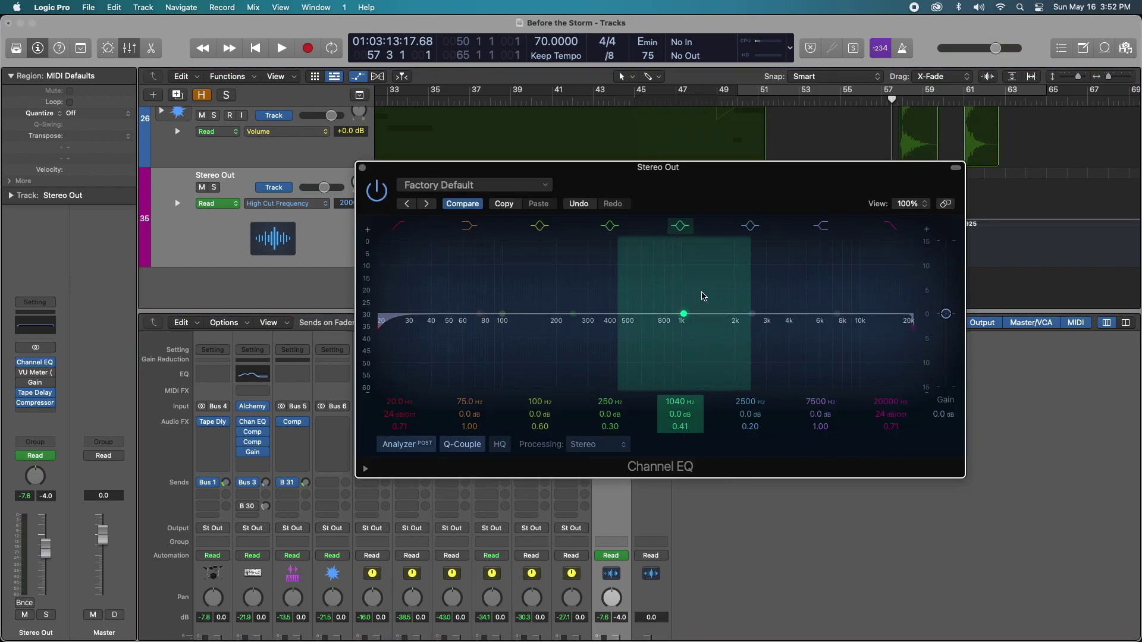
left_click_drag(737, 188, 508, 106)
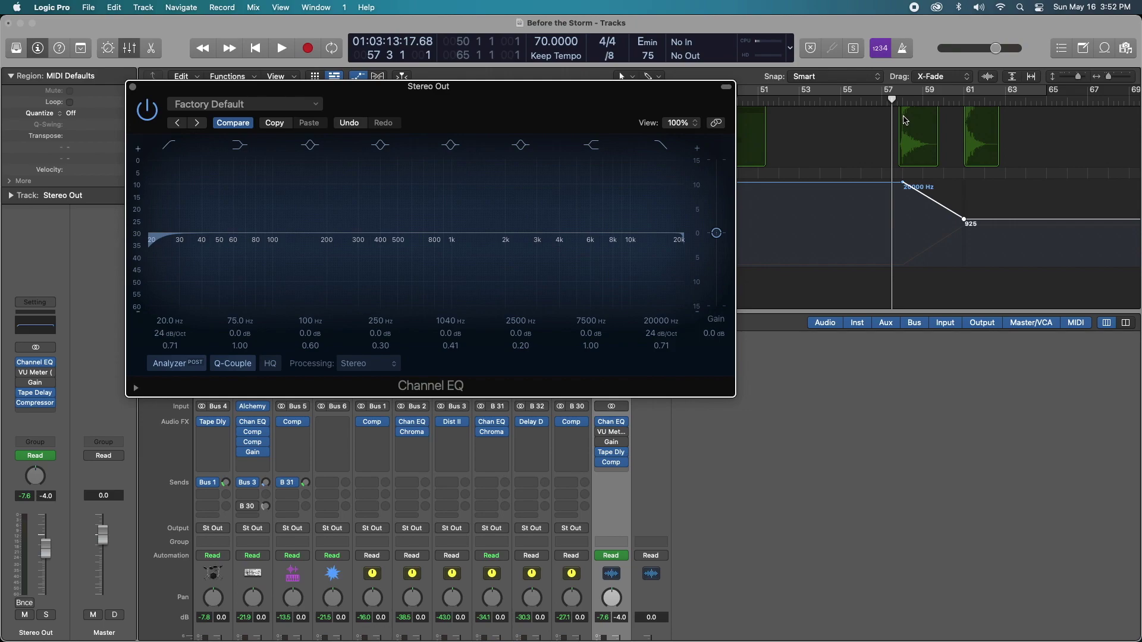
key("space")
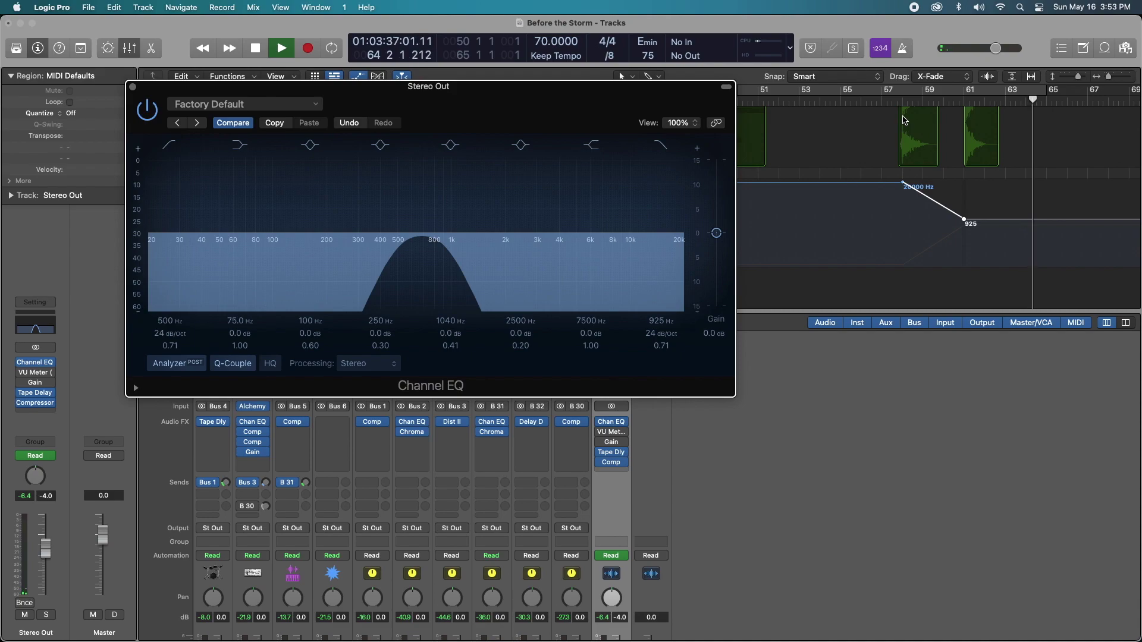
key("space")
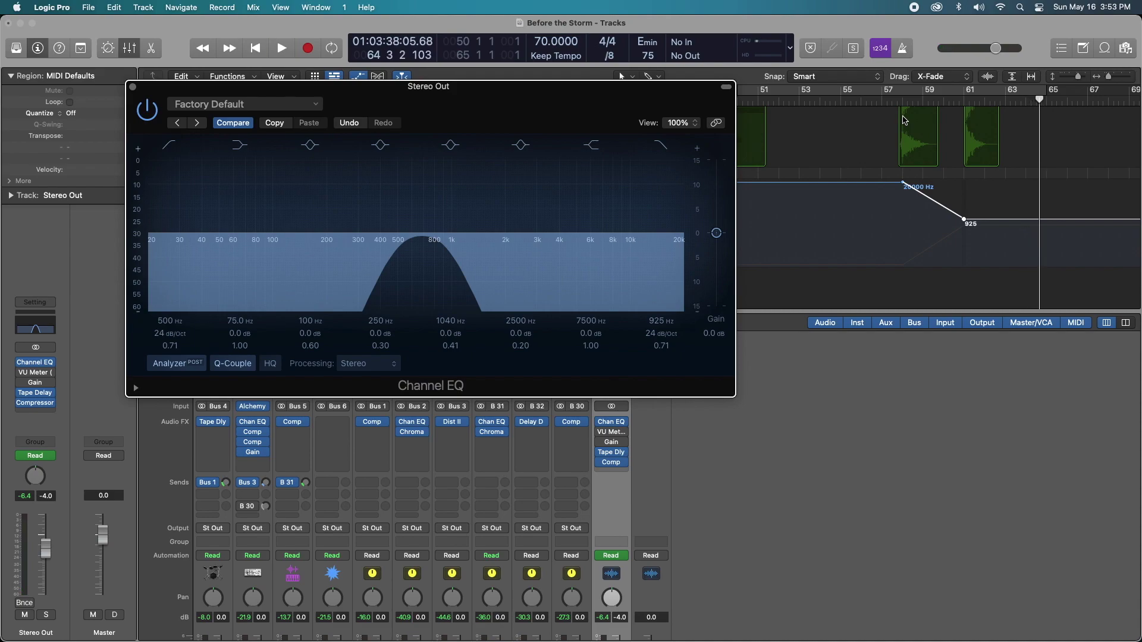